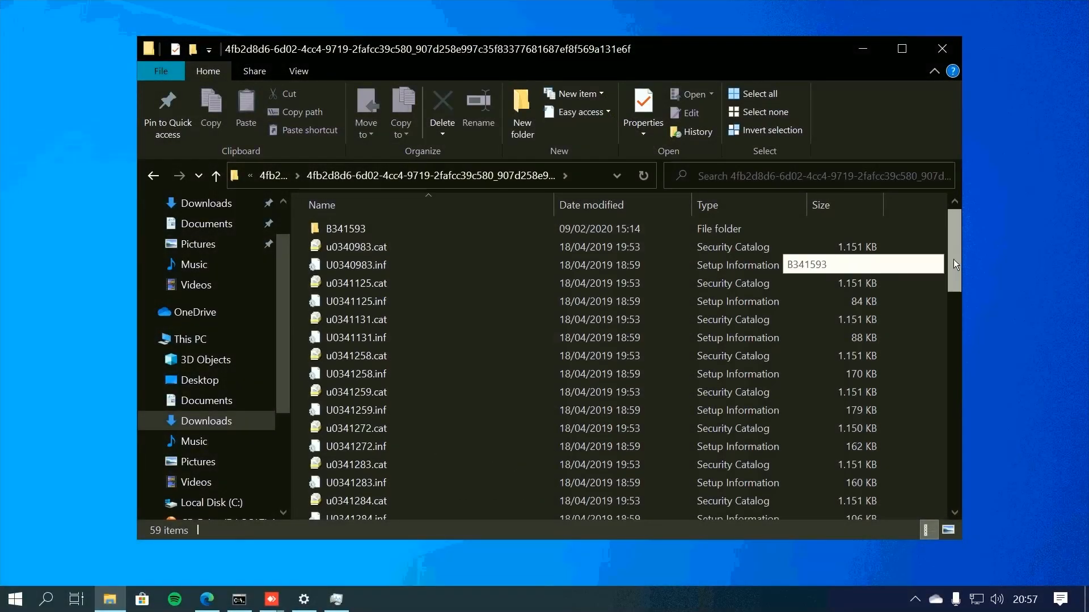
pyautogui.moveTo(954, 260); pyautogui.dragTo(957, 495)
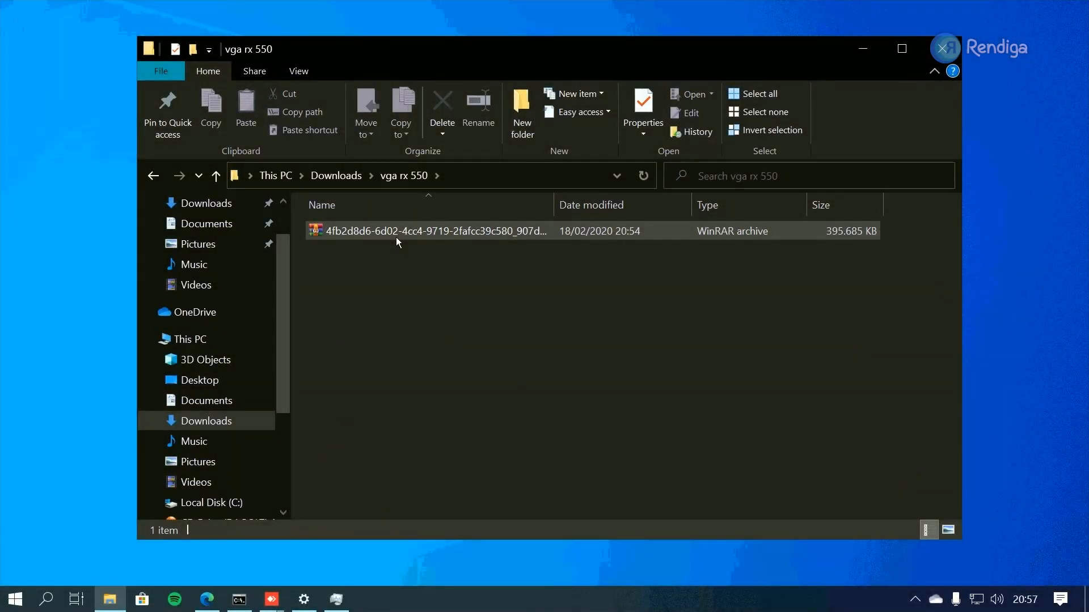
# Extract the .cab driver archive in the vga rx 550 folder into a folder of the same name using WinRAR
pyautogui.click(396, 237)
pyautogui.moveTo(554, 204); pyautogui.dragTo(781, 201)
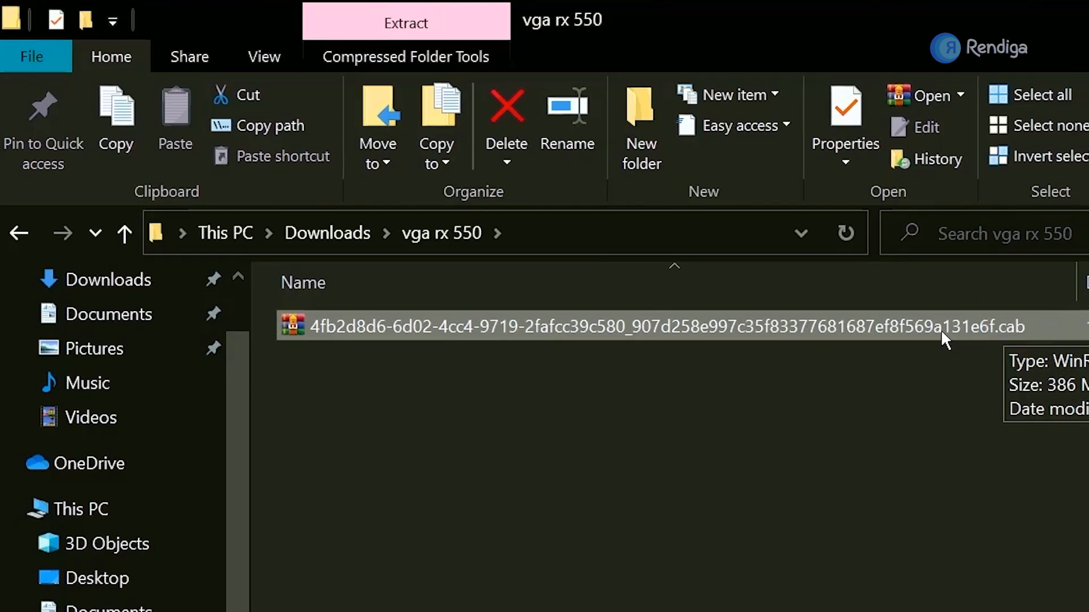
pyautogui.rightClick(941, 329)
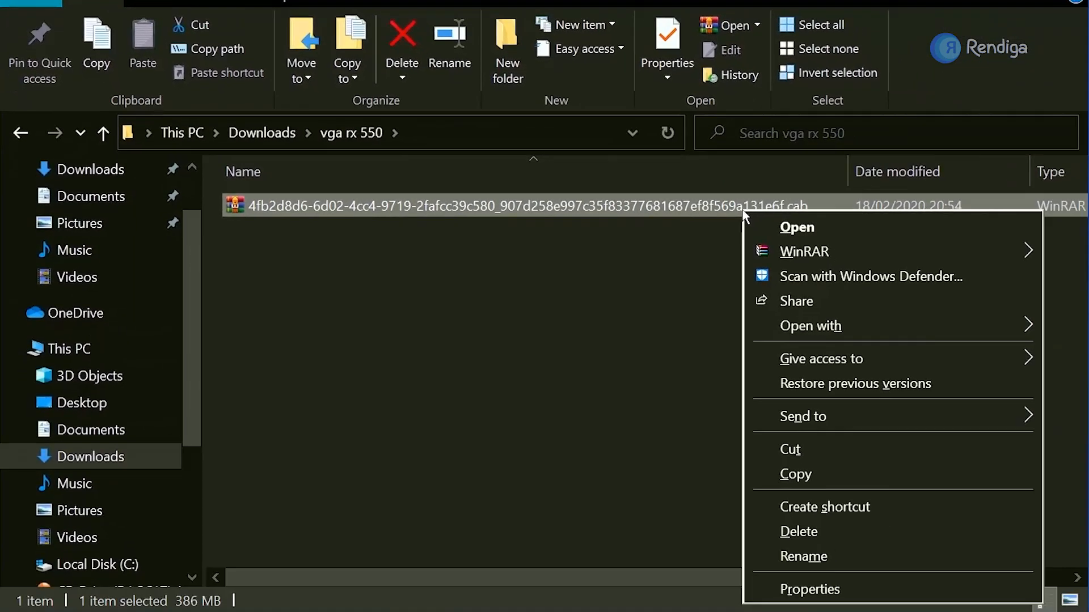
pyautogui.moveTo(948, 389)
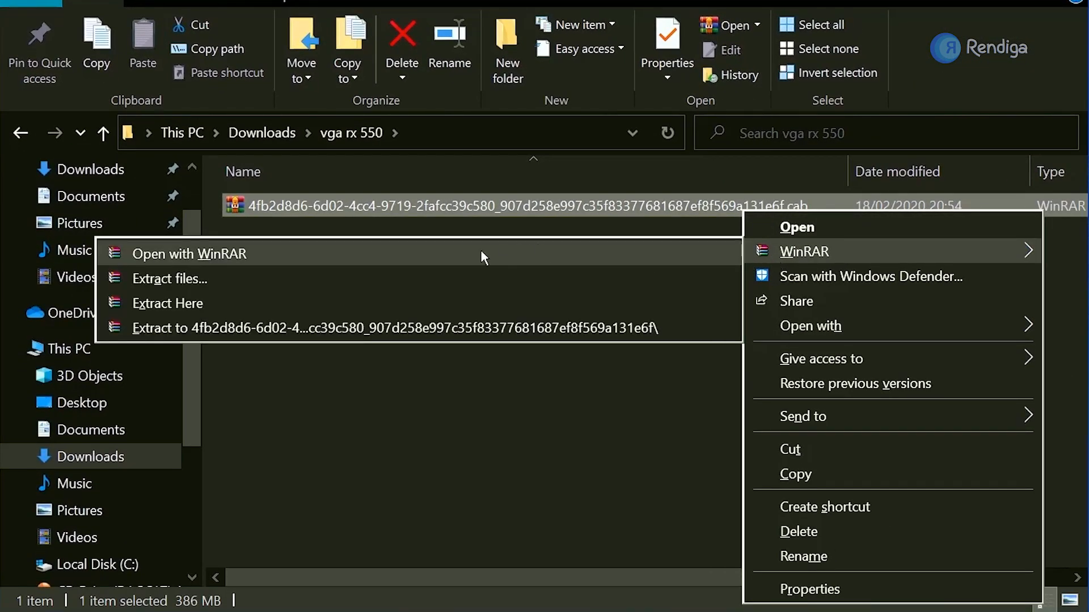
pyautogui.click(378, 327)
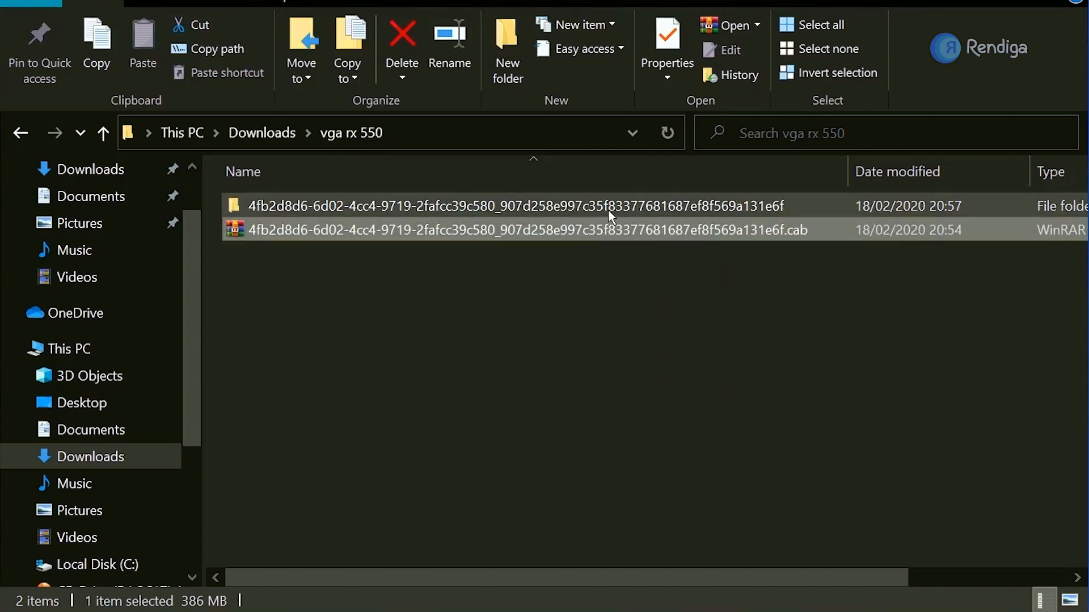
# Open the extracted folder and the folder nested inside it, and look through the driver files it contains
pyautogui.click(569, 212)
pyautogui.doubleClick(546, 211)
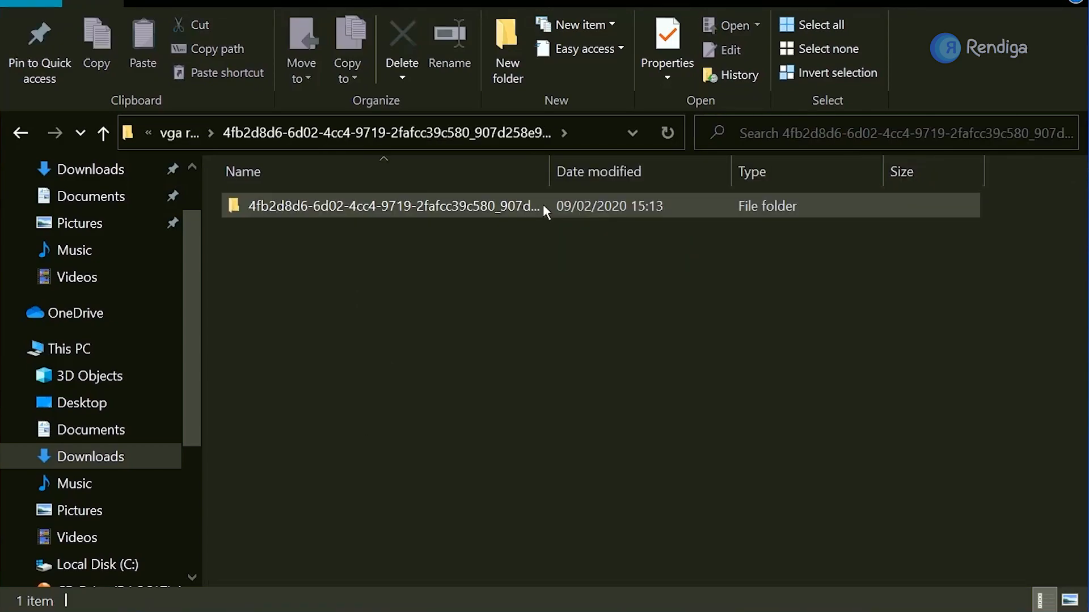
pyautogui.moveTo(551, 172); pyautogui.dragTo(713, 182)
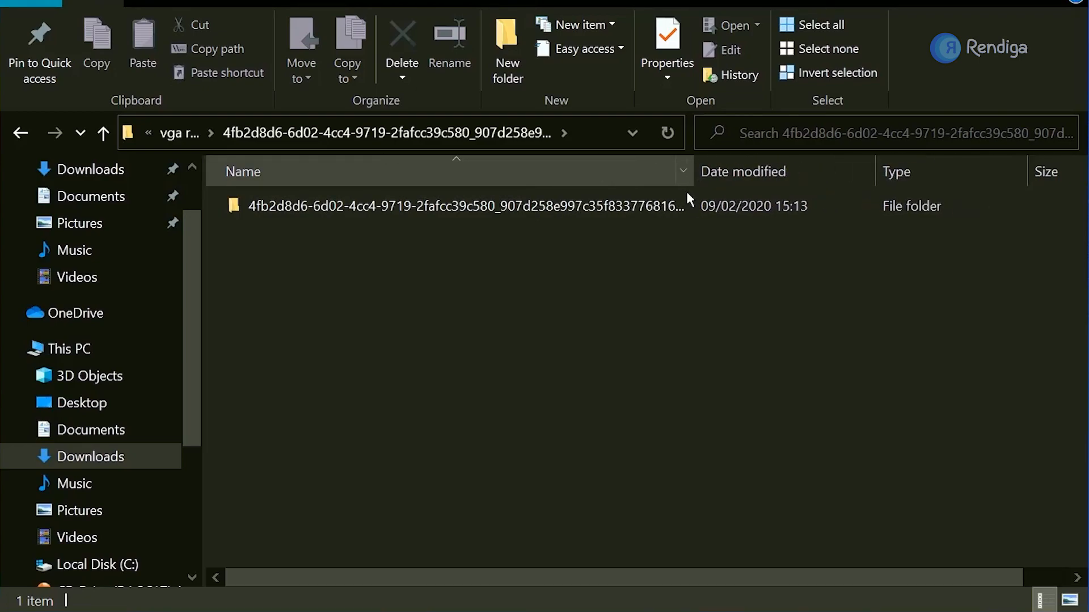
pyautogui.doubleClick(658, 206)
pyautogui.moveTo(1078, 262); pyautogui.dragTo(1077, 545)
pyautogui.click(317, 434)
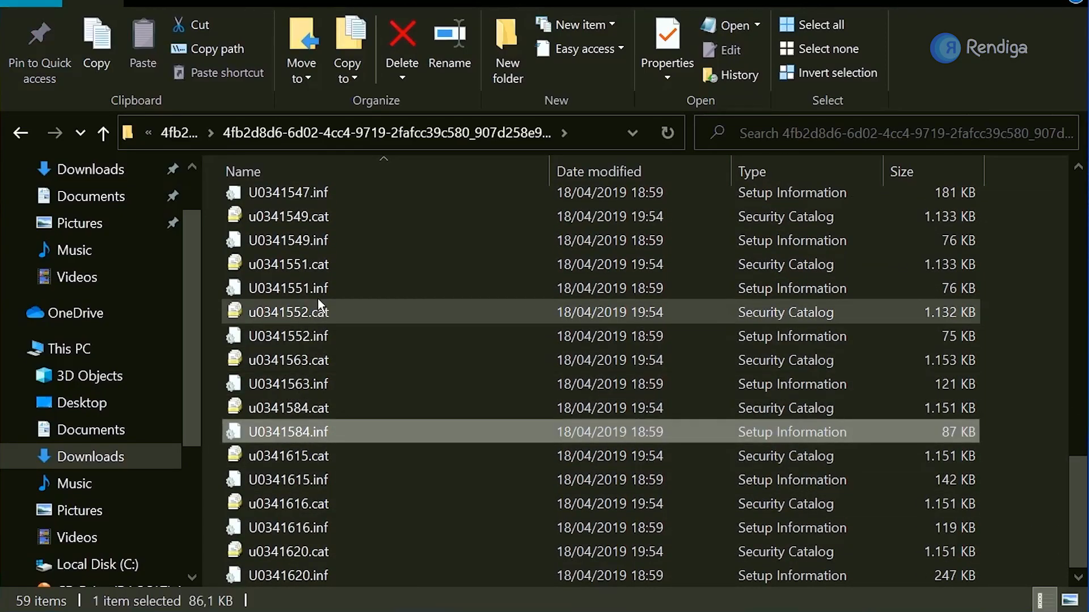
pyautogui.scroll(2, 346, 249)
pyautogui.scroll(10, 346, 250)
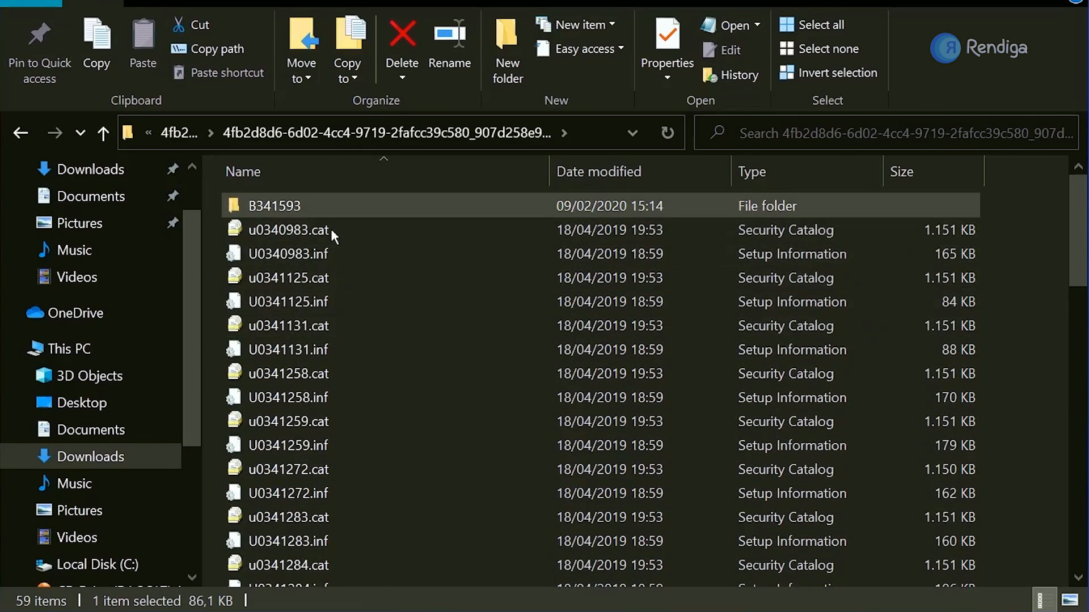
pyautogui.click(349, 210)
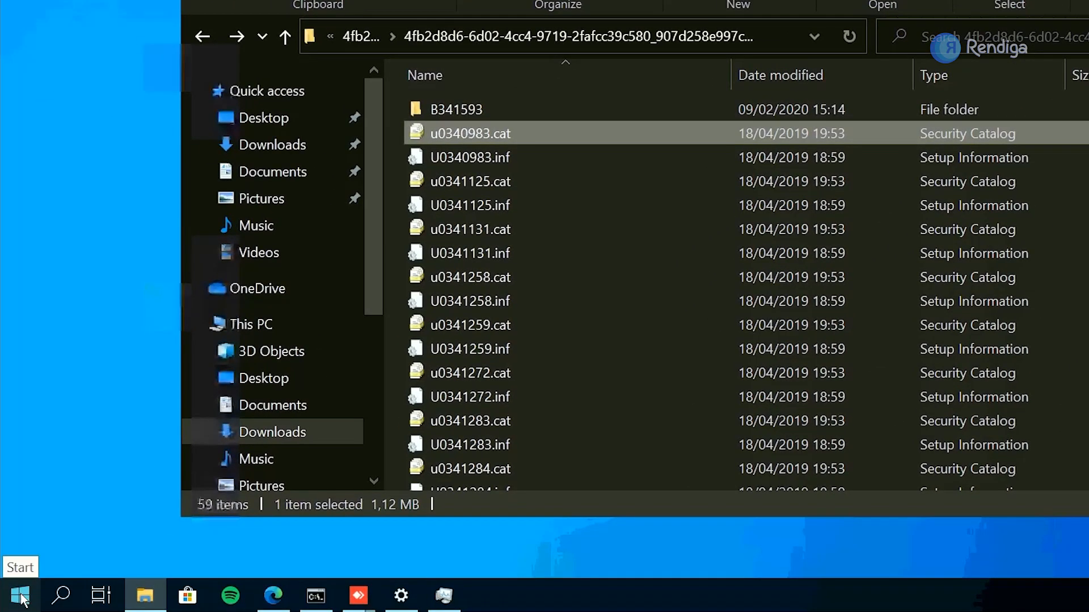
# Search Windows for "device manager" and open Device Manager
pyautogui.rightClick(20, 594)
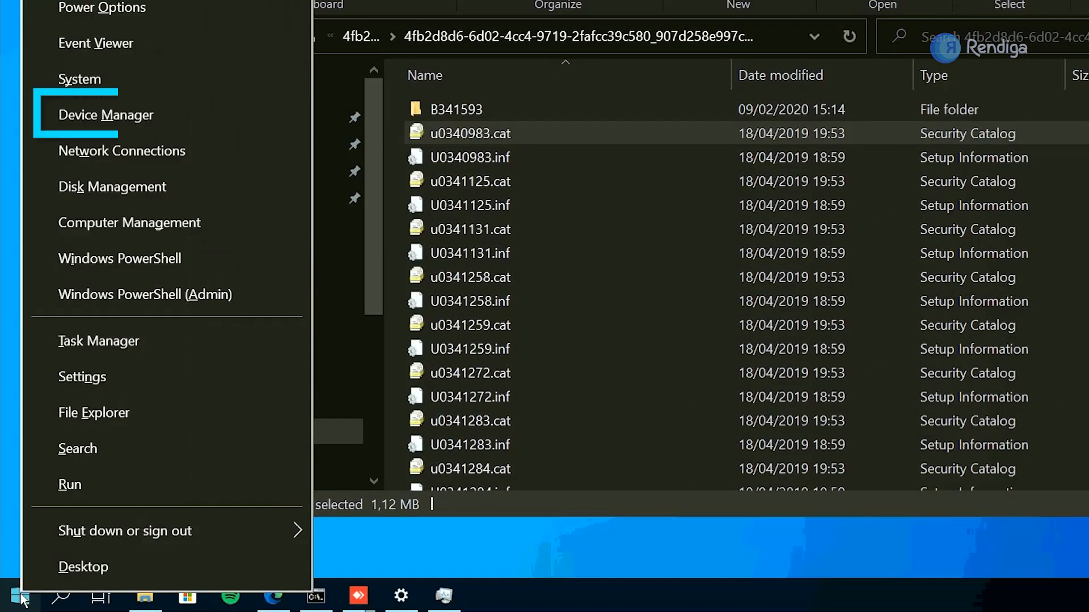
pyautogui.click(5, 123)
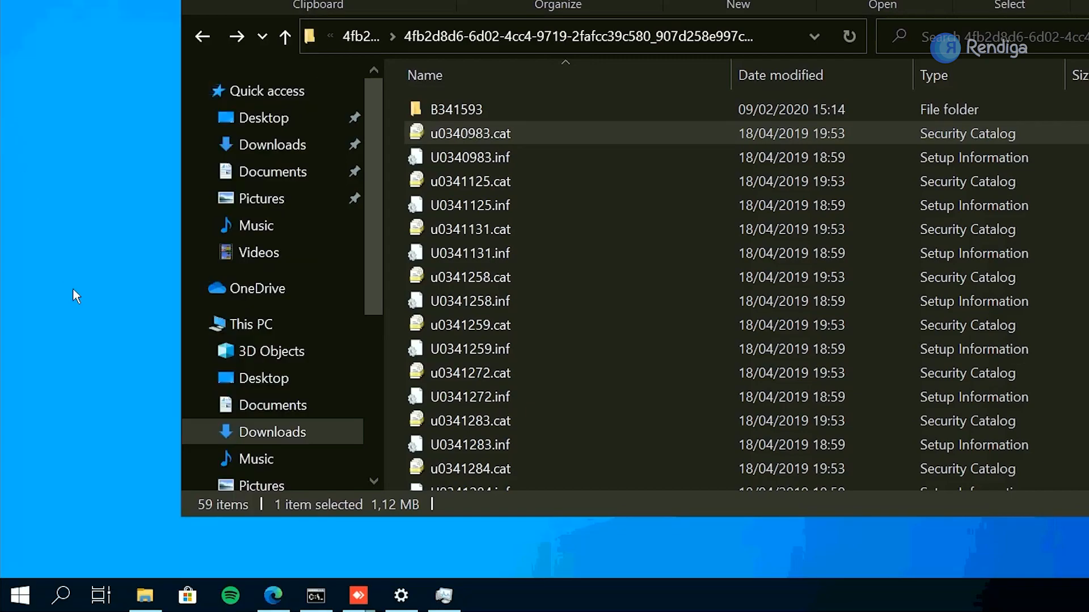
pyautogui.click(74, 594)
pyautogui.write('device')
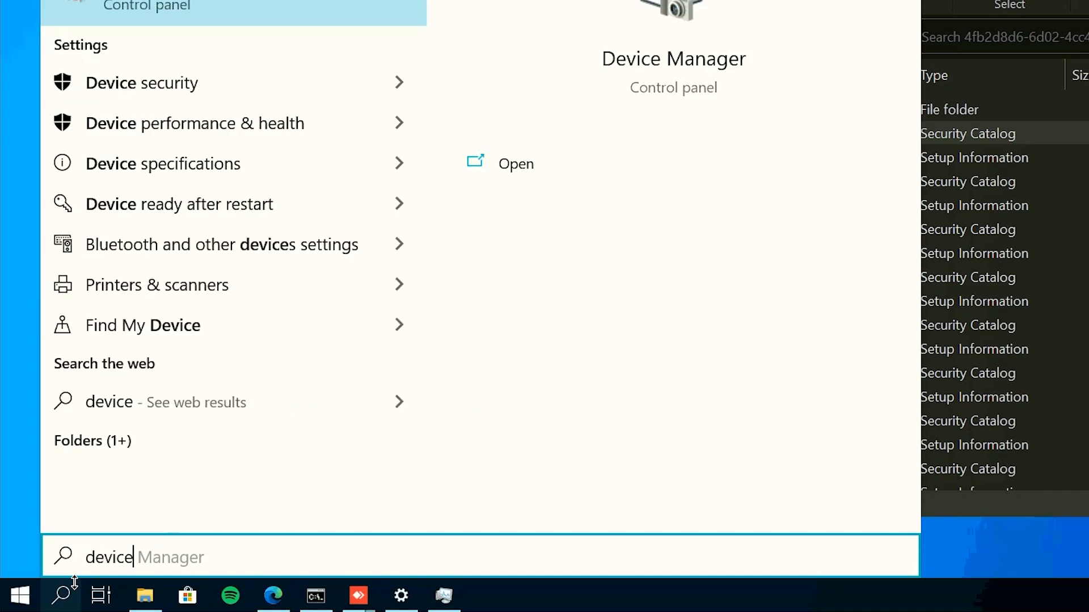
pyautogui.write(' manager')
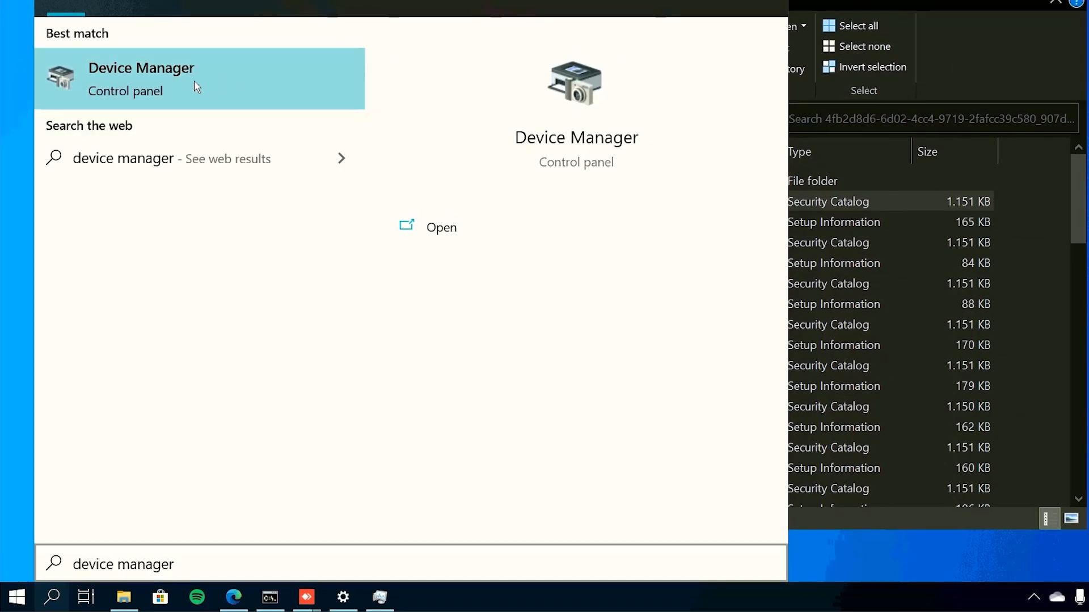
pyautogui.click(196, 86)
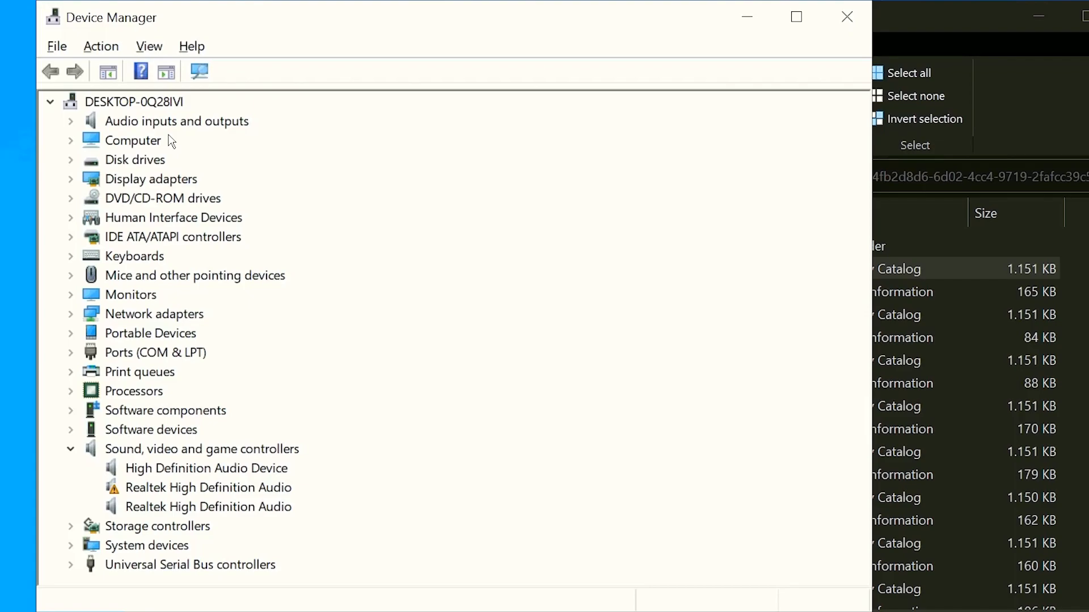
pyautogui.click(381, 49)
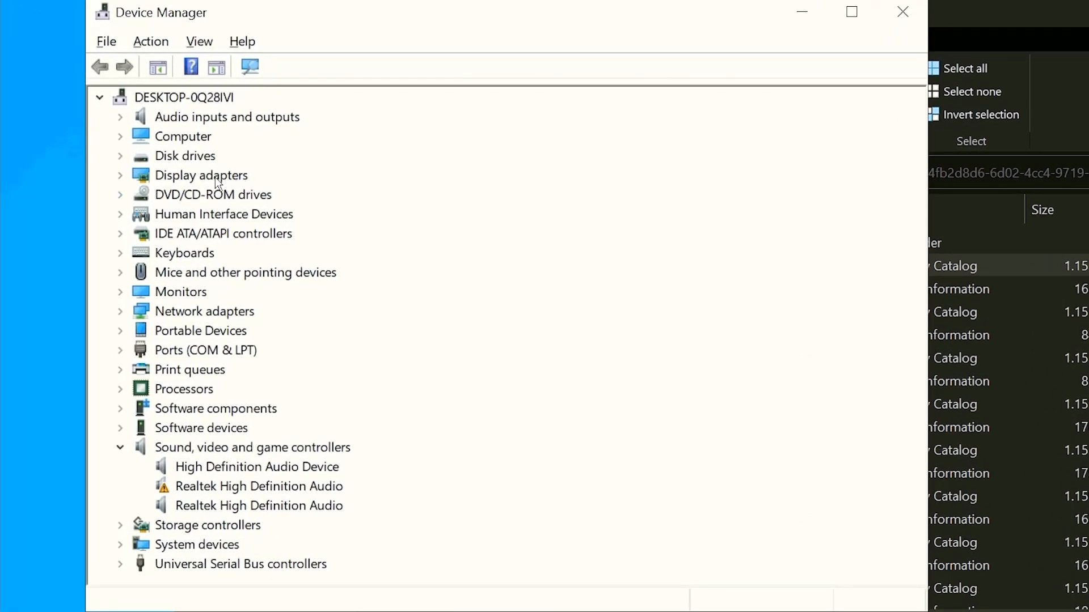
# Expand the Display adapters category and start a driver update for the Microsoft Basic Display Adapter
pyautogui.click(121, 175)
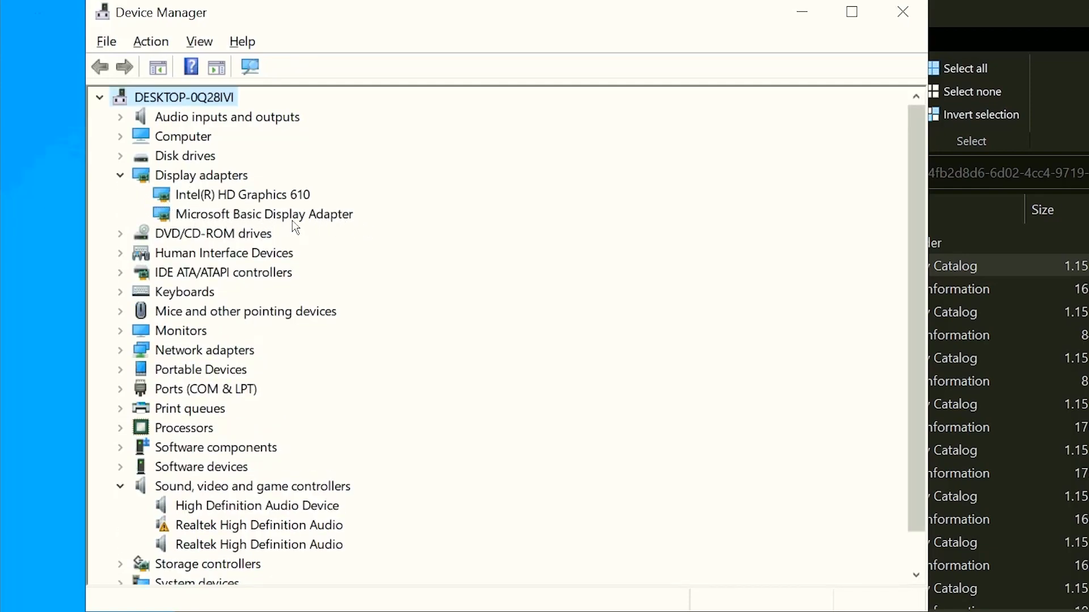
pyautogui.click(341, 221)
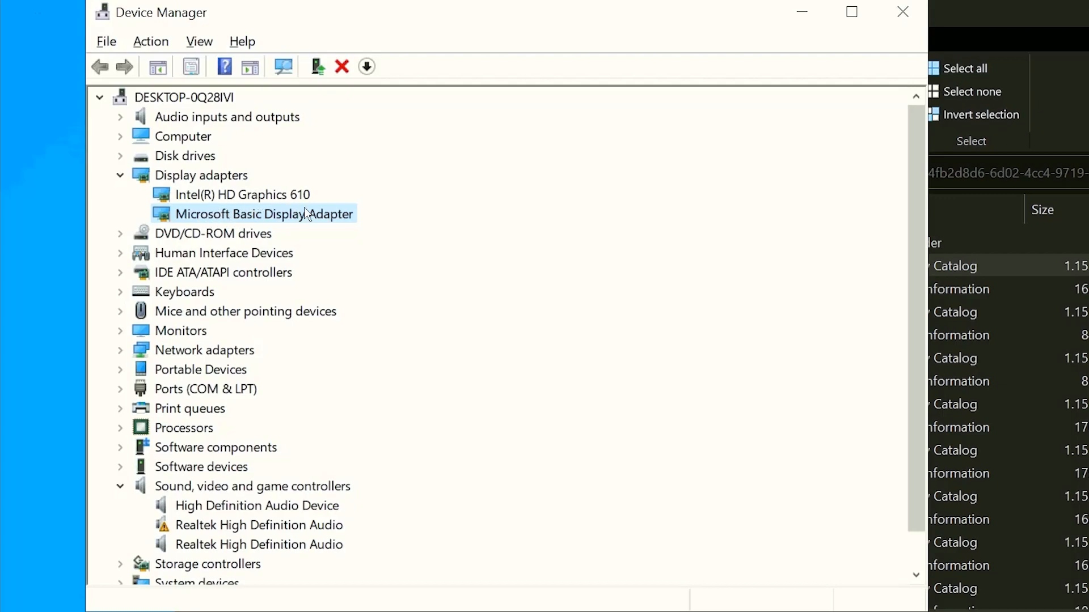
pyautogui.rightClick(344, 213)
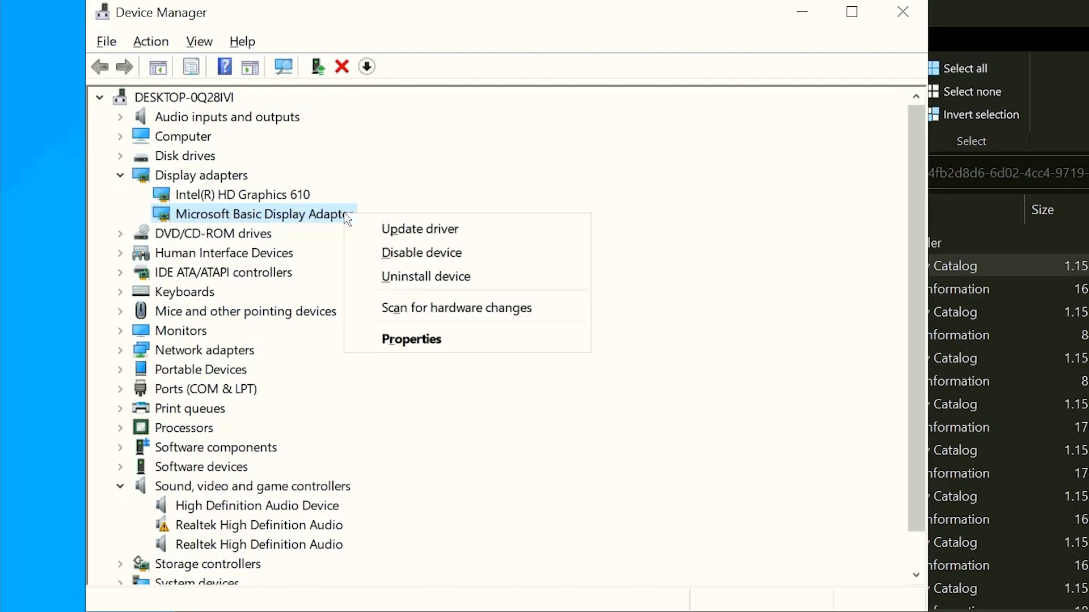
pyautogui.click(402, 231)
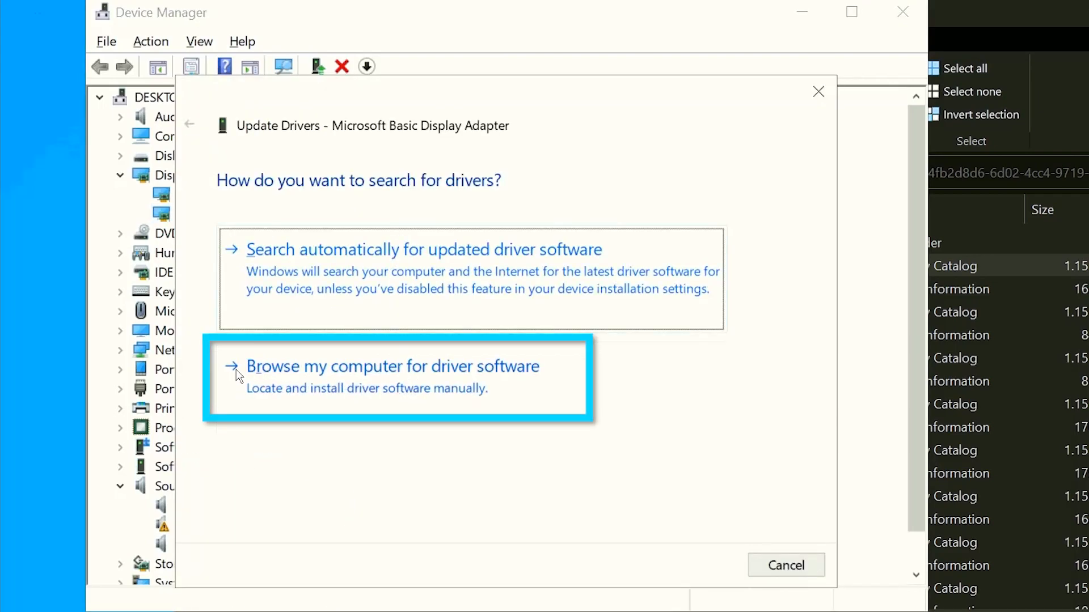
# Choose to browse the computer, pick from the list of available drivers, and install the driver from disk
pyautogui.click(545, 394)
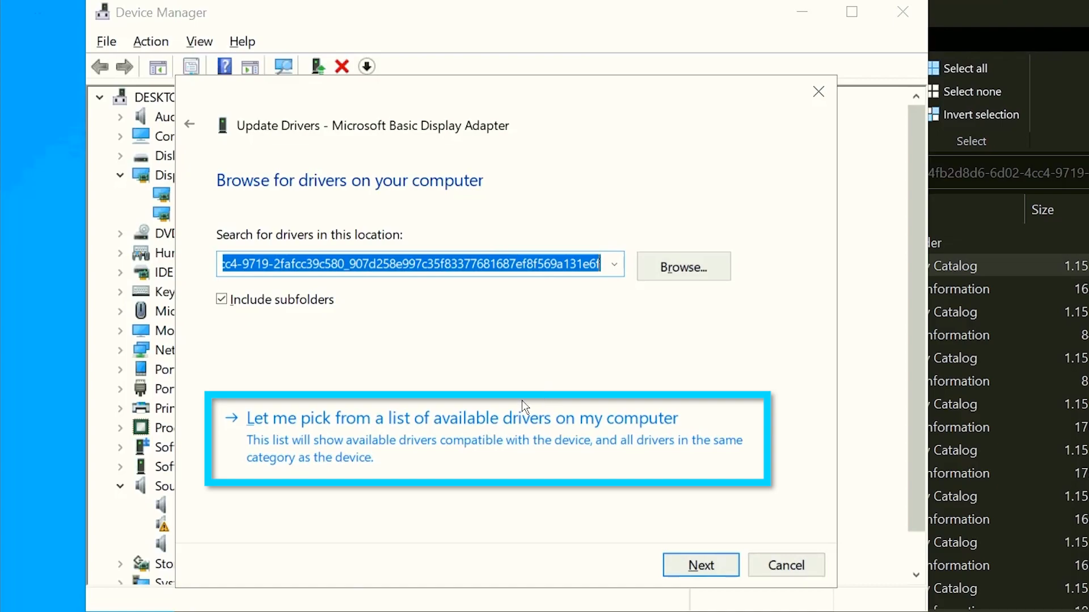
pyautogui.click(284, 445)
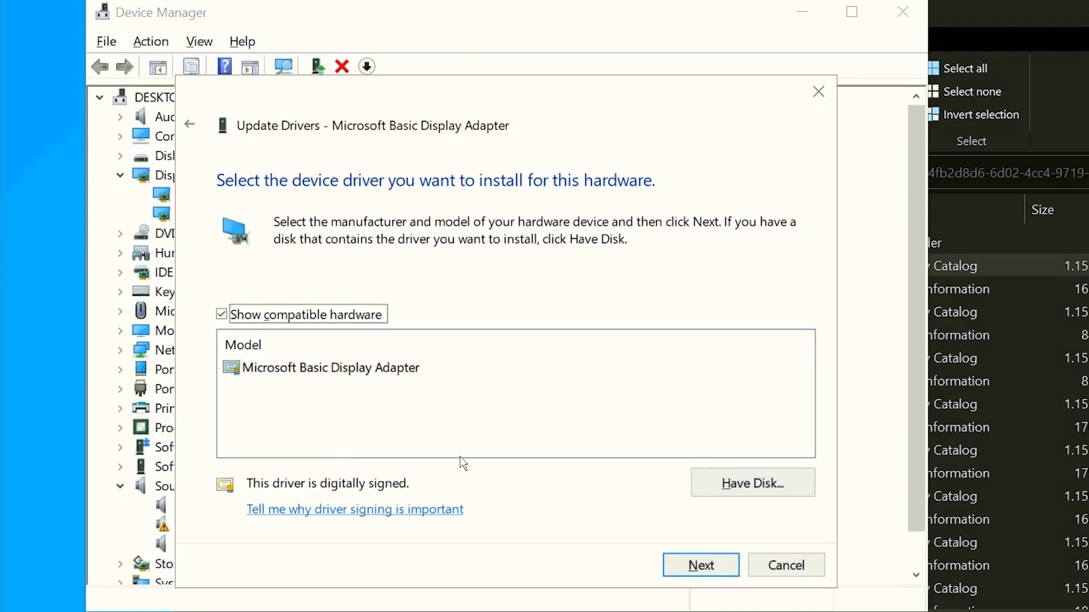
pyautogui.click(771, 485)
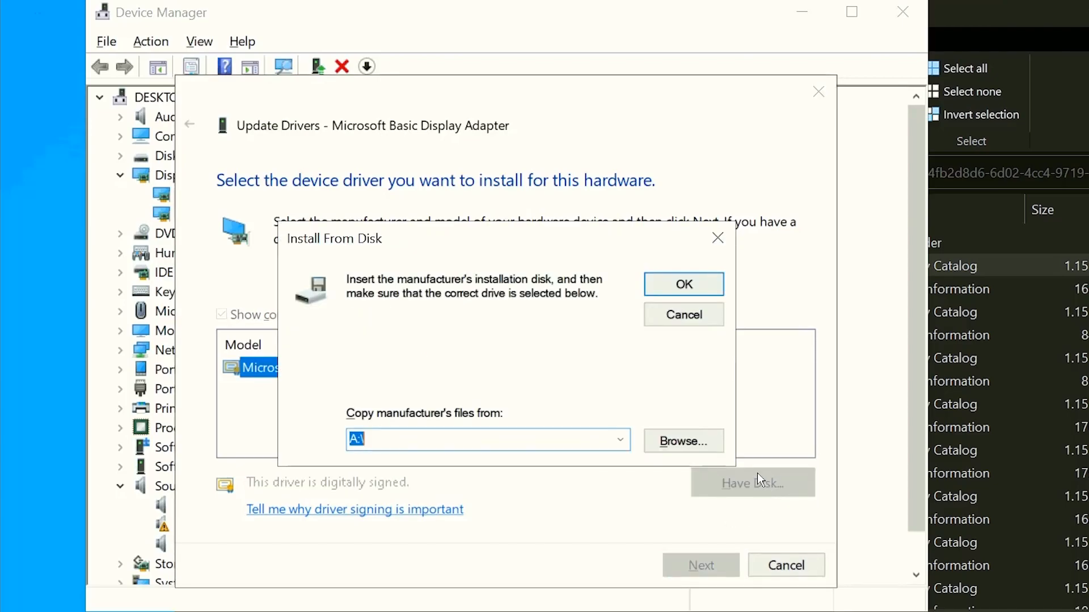
# Browse for the manufacturer's files to the innermost extracted driver folder under Downloads\vga rx 550
pyautogui.click(681, 442)
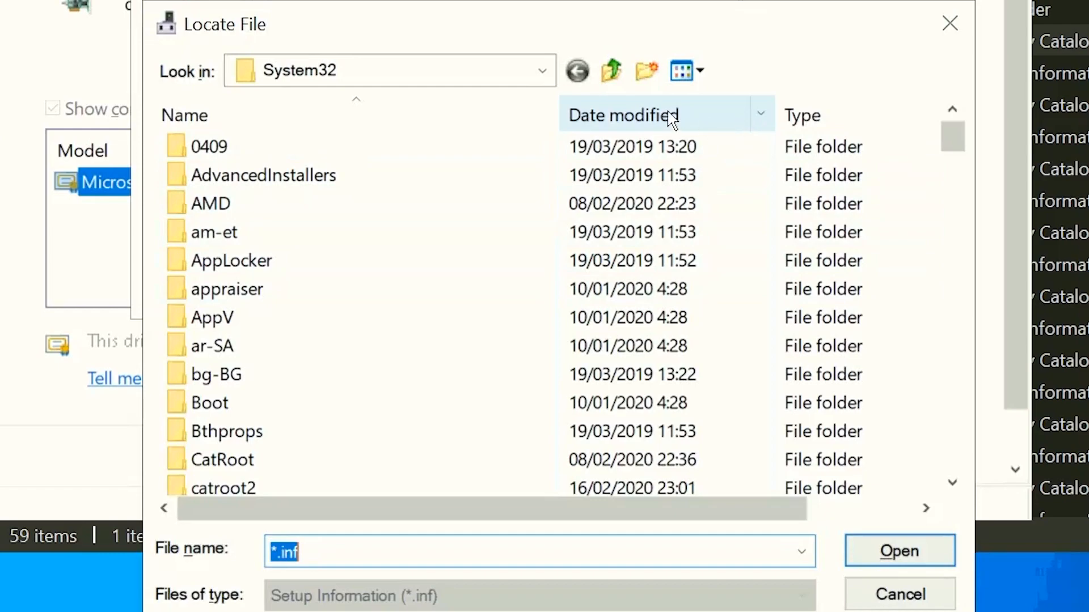
pyautogui.click(543, 72)
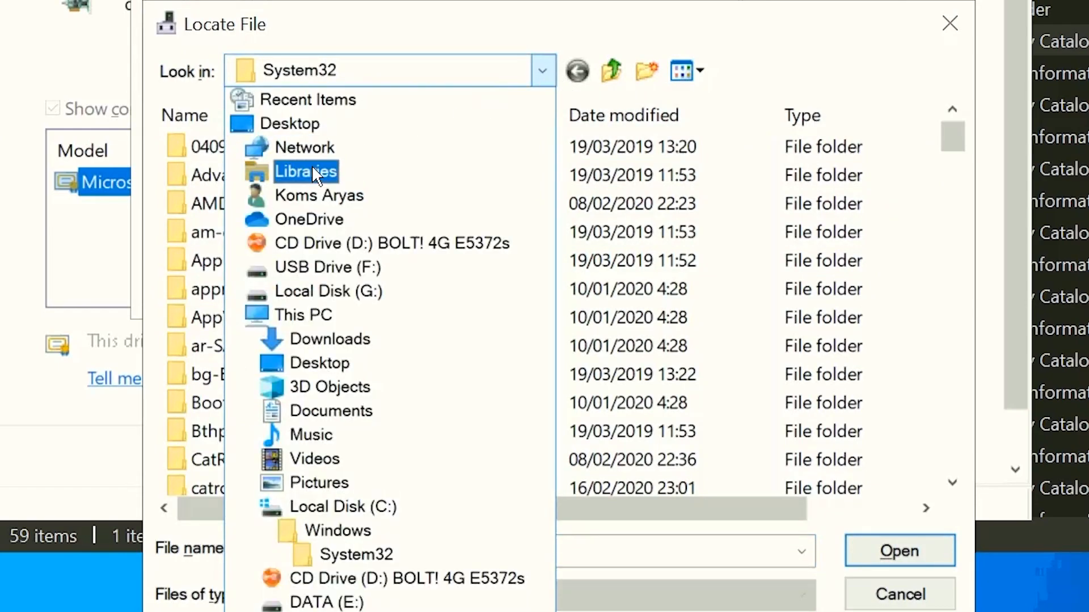
pyautogui.click(306, 170)
pyautogui.click(542, 71)
pyautogui.click(548, 95)
pyautogui.doubleClick(255, 145)
pyautogui.doubleClick(270, 180)
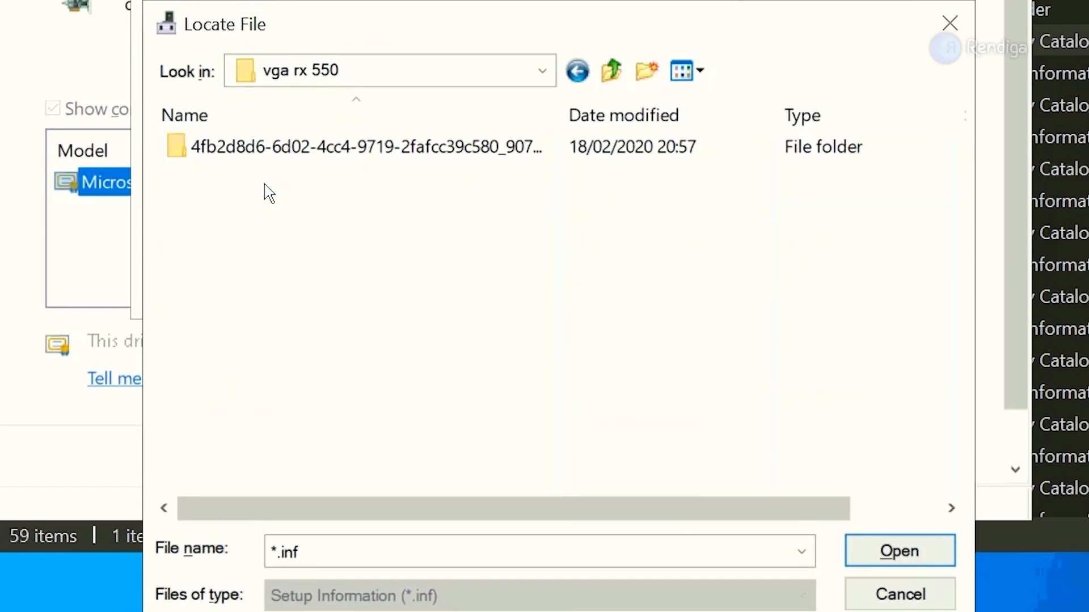
pyautogui.doubleClick(320, 156)
pyautogui.doubleClick(320, 155)
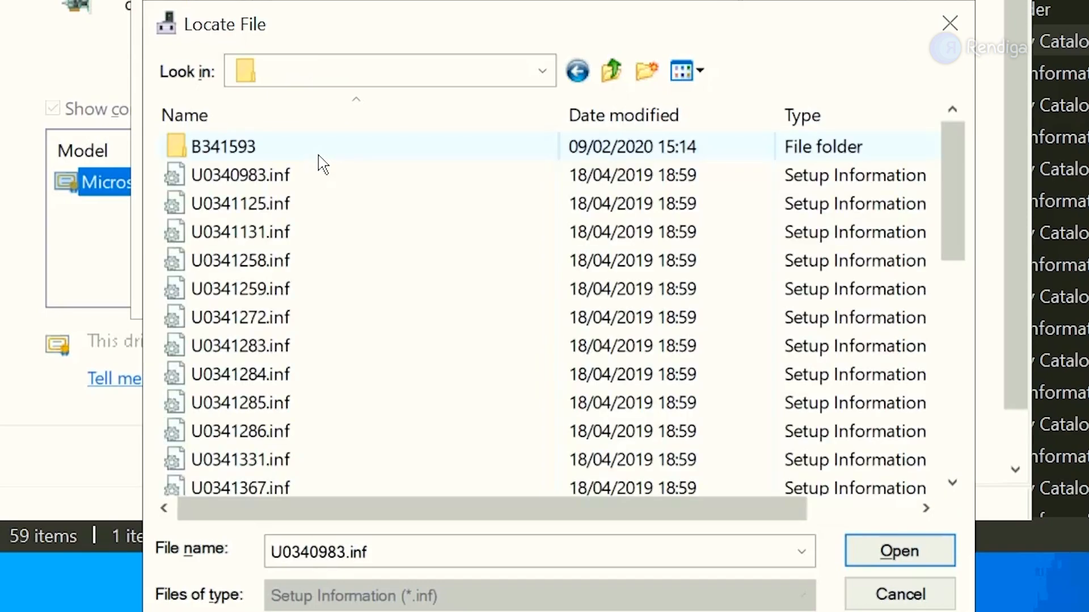
# Pick U0340983.inf as the driver source and confirm the install-from-disk location
pyautogui.click(322, 180)
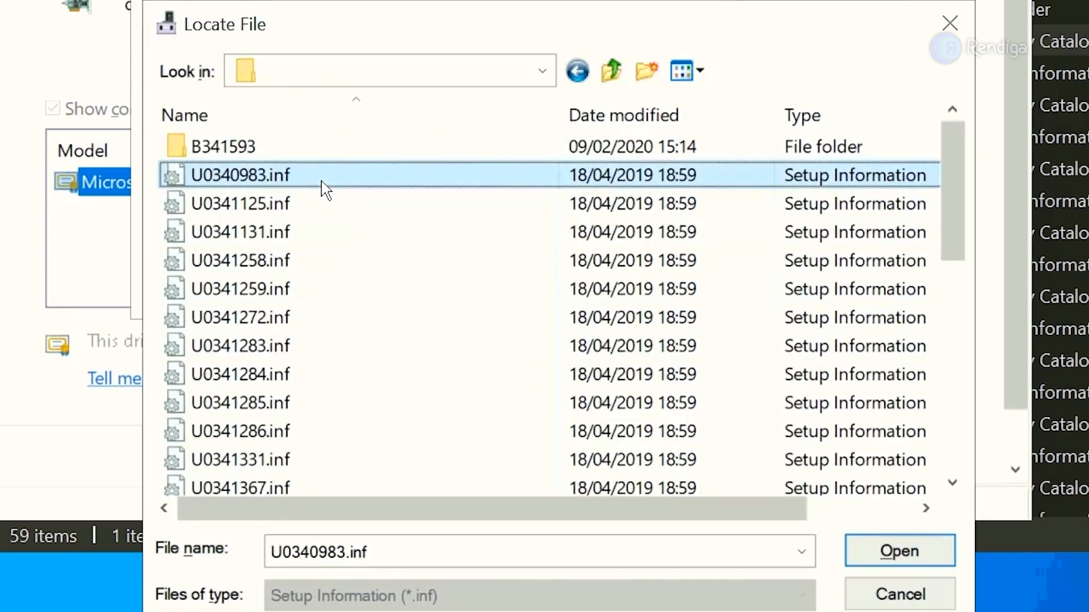
pyautogui.moveTo(943, 231); pyautogui.dragTo(940, 165)
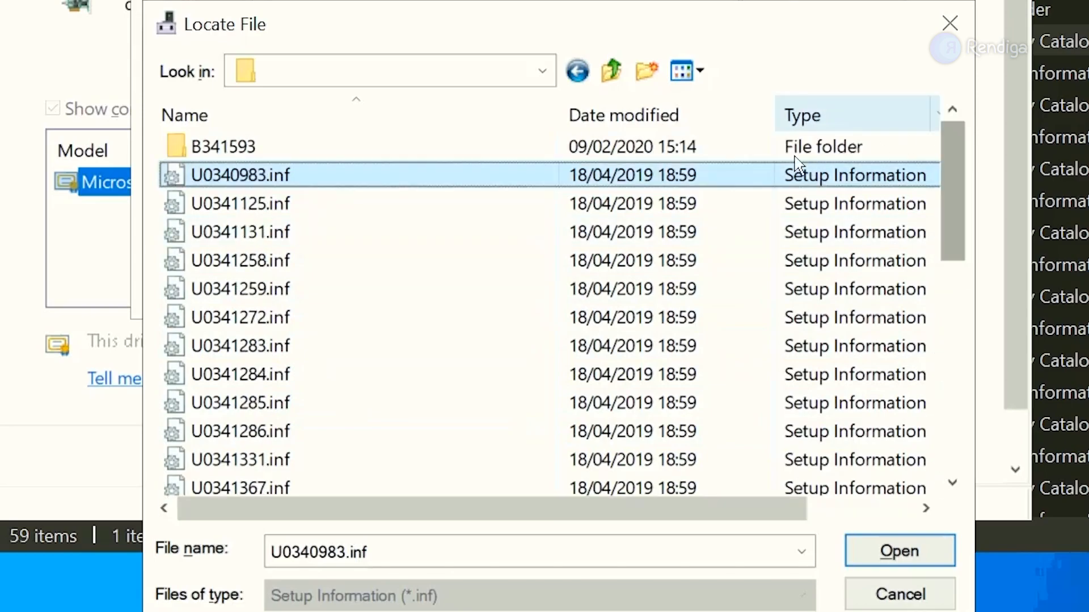
pyautogui.click(899, 552)
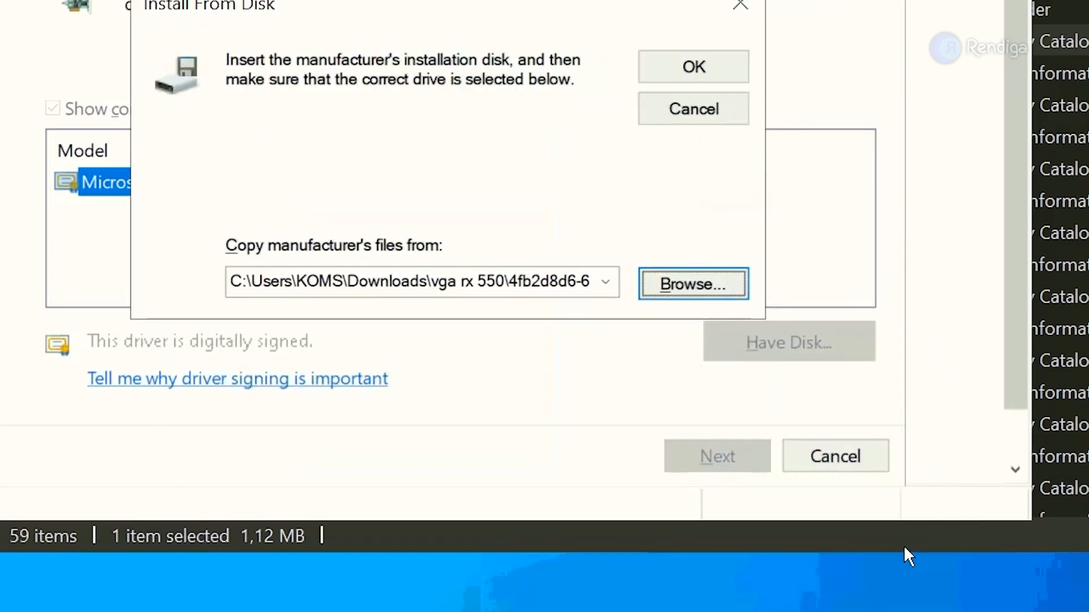
pyautogui.click(765, 191)
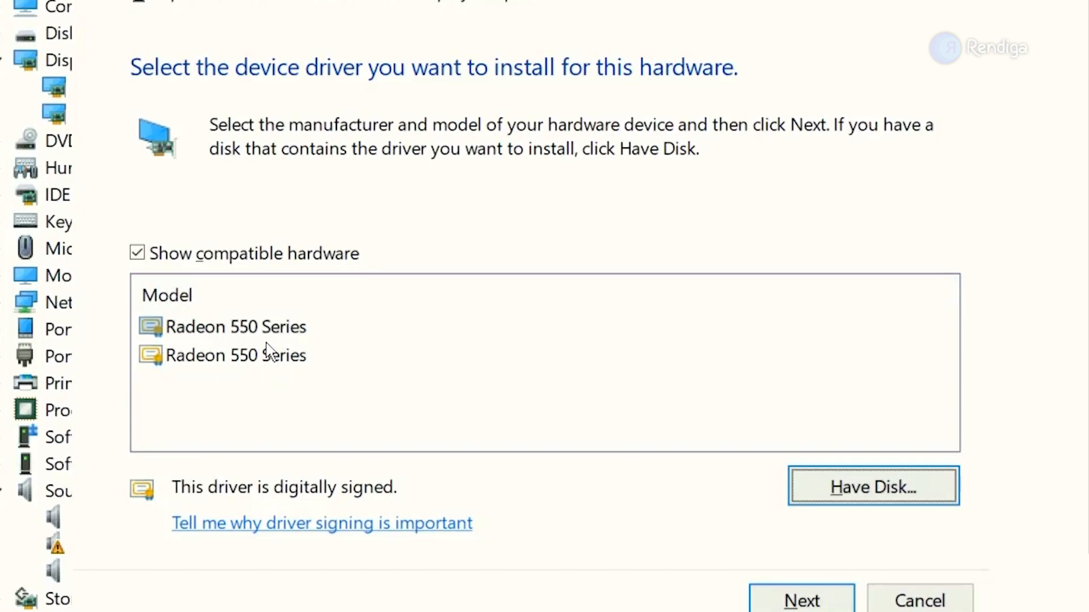
# Turn off the compatible-hardware filter and select the Radeon RX 550 model in the full driver list
pyautogui.click(147, 256)
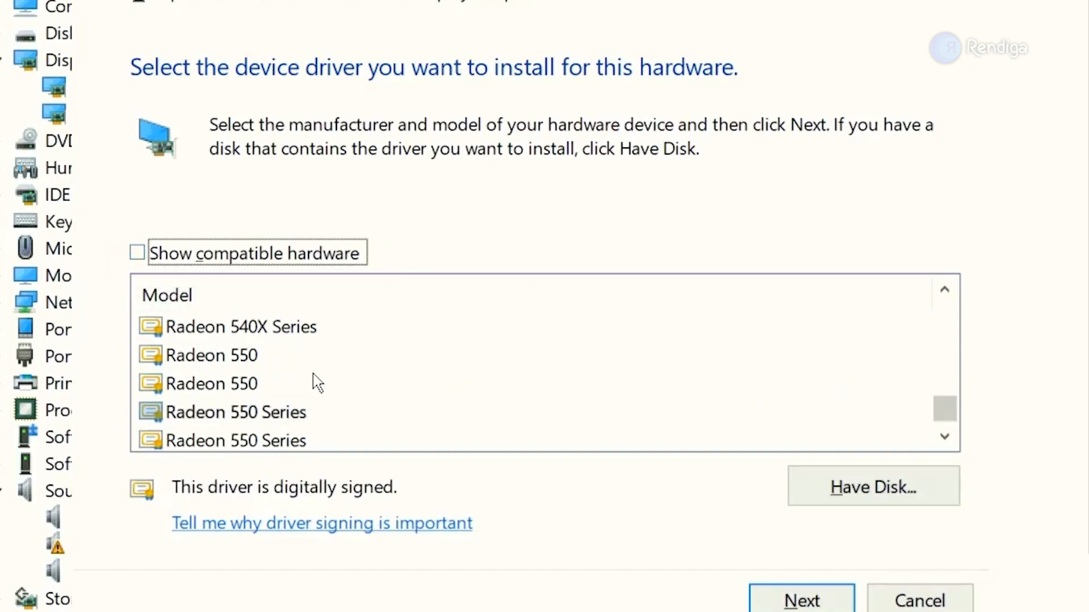
pyautogui.scroll(5, 316, 381)
pyautogui.scroll(-6, 321, 385)
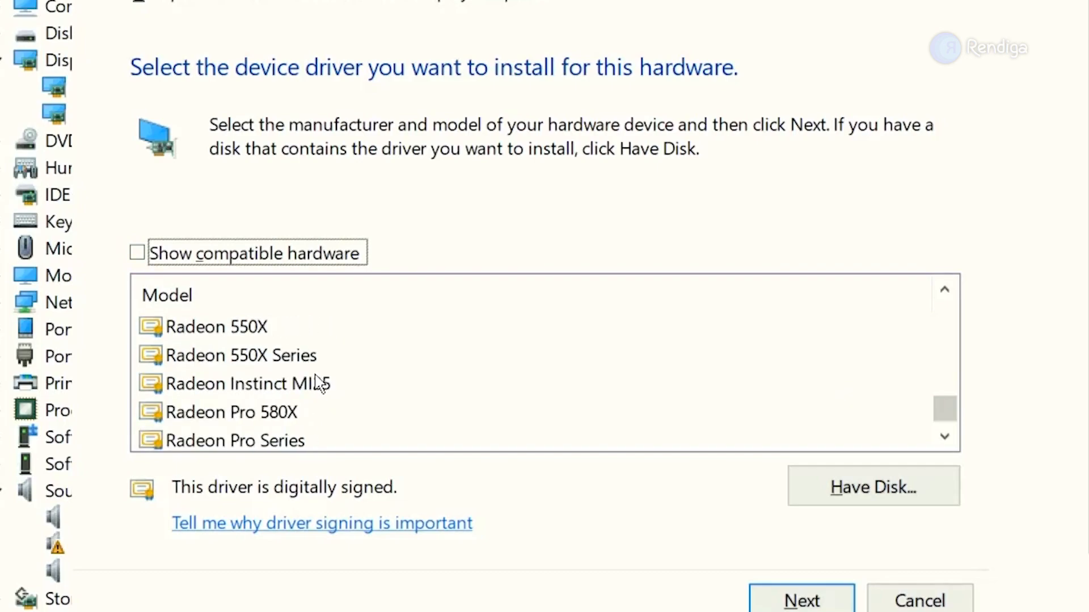
pyautogui.scroll(1, 319, 383)
pyautogui.scroll(-2, 319, 383)
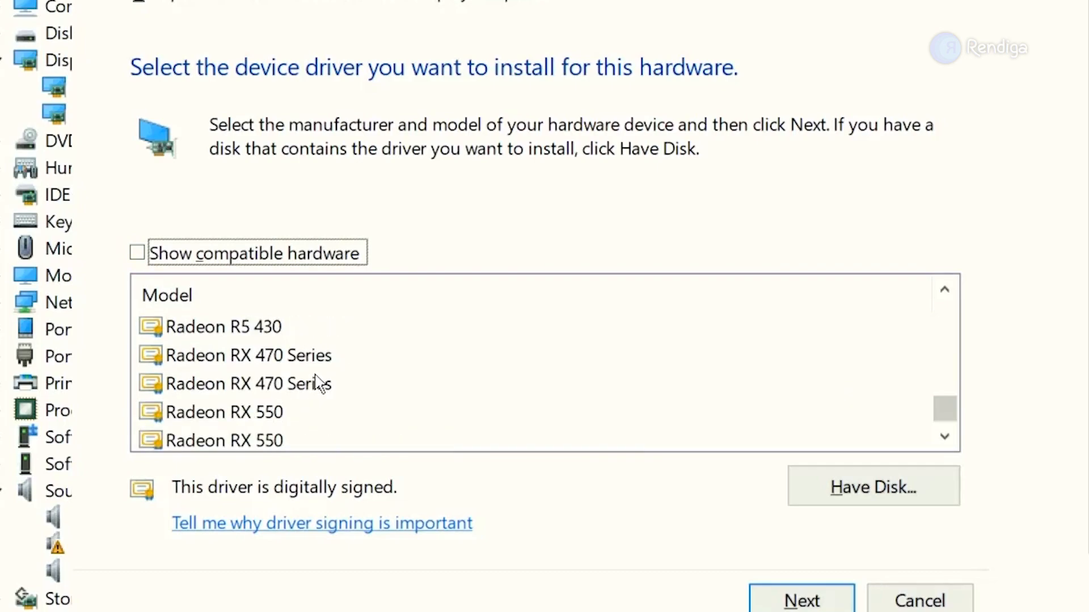
pyautogui.scroll(1, 320, 382)
pyautogui.scroll(-1, 307, 369)
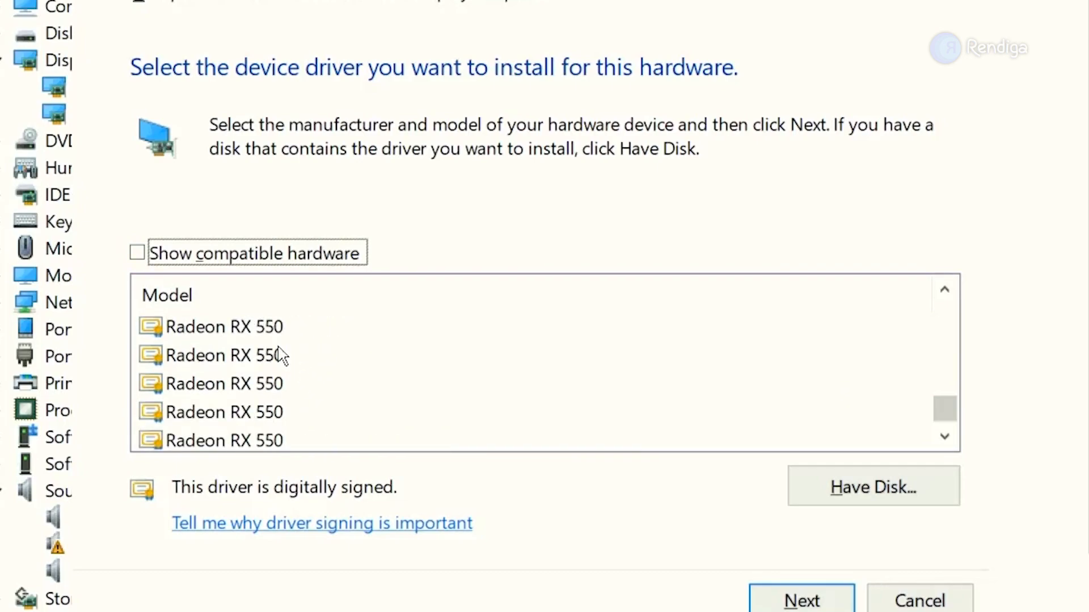
pyautogui.click(269, 335)
# Examine the neighbouring Radeon RX 550 and RX 550X entries in the driver model list
pyautogui.scroll(-2, 278, 369)
pyautogui.scroll(1, 279, 374)
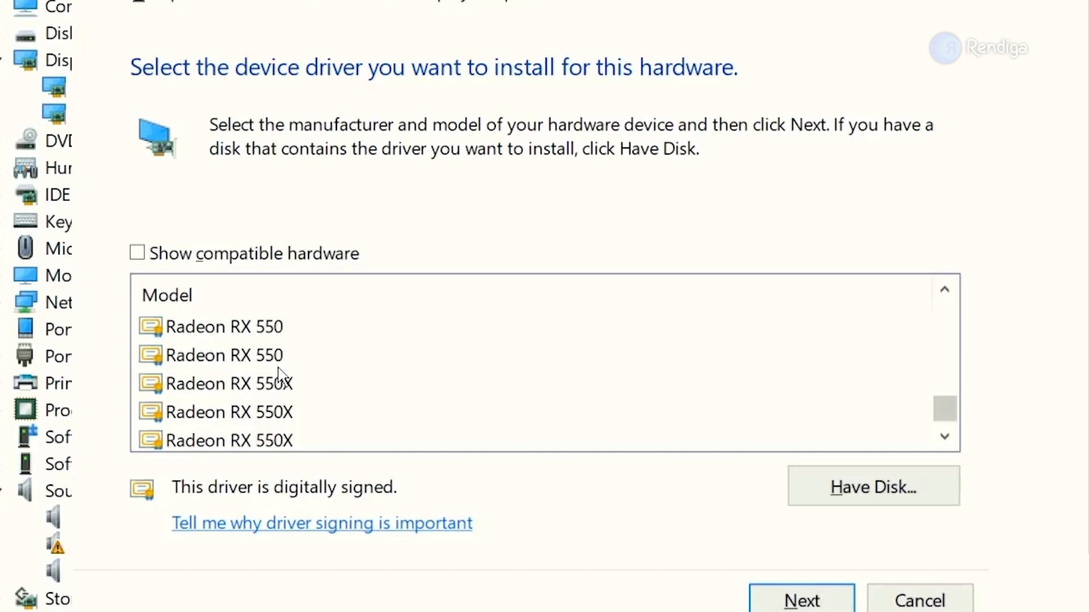
pyautogui.scroll(1, 279, 377)
pyautogui.scroll(-1, 279, 377)
pyautogui.scroll(1, 279, 377)
pyautogui.scroll(-1, 279, 377)
pyautogui.scroll(1, 279, 377)
pyautogui.scroll(1, 260, 360)
pyautogui.scroll(-1, 258, 351)
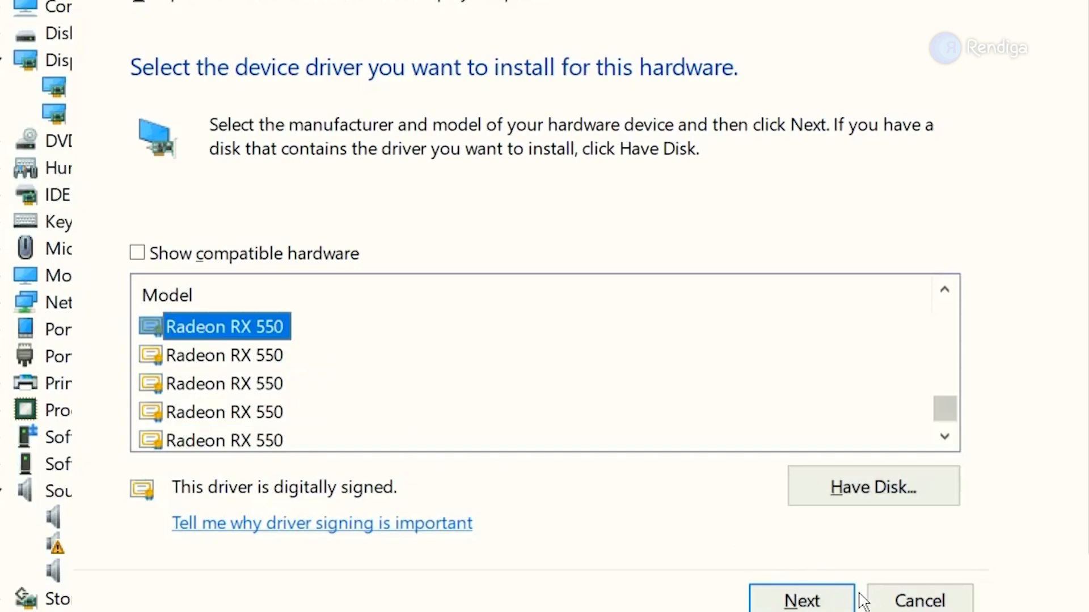
# Install the selected Radeon RX 550 driver, accepting the compatibility warning, and close the update wizard
pyautogui.click(801, 601)
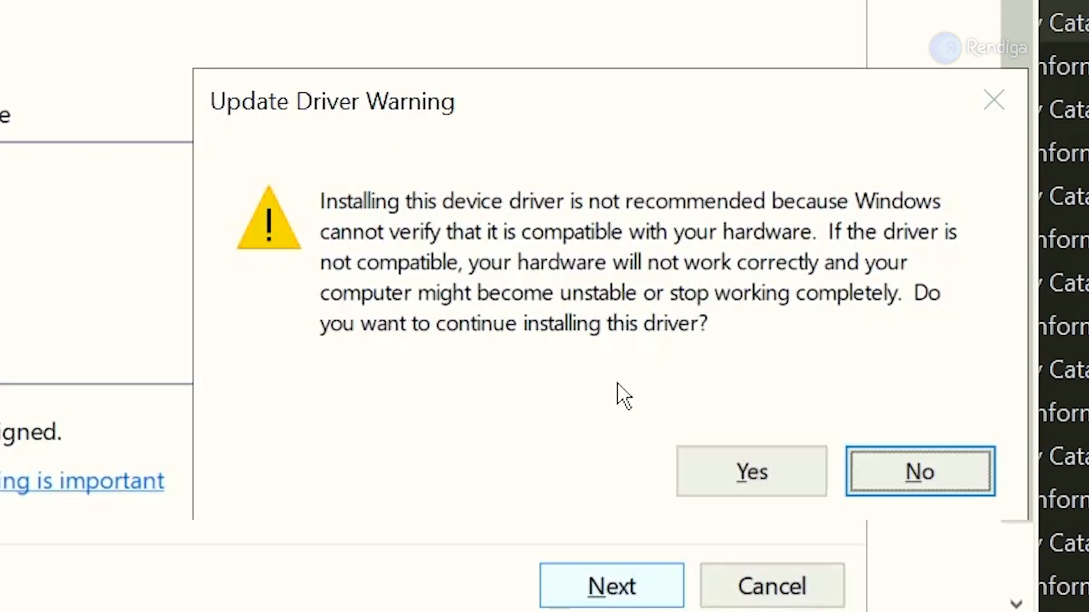
pyautogui.click(743, 478)
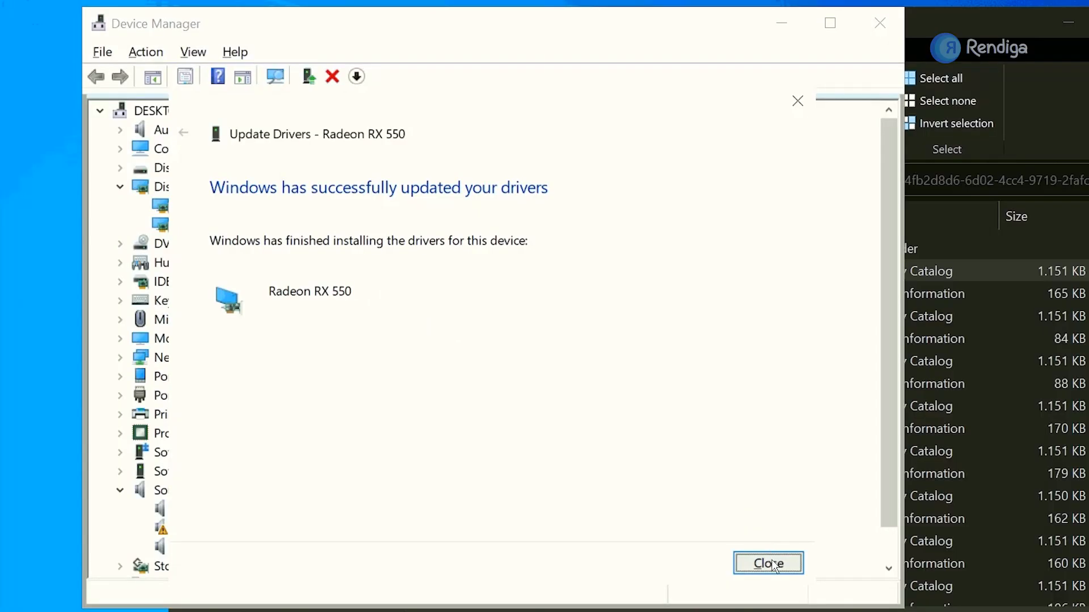
pyautogui.click(774, 565)
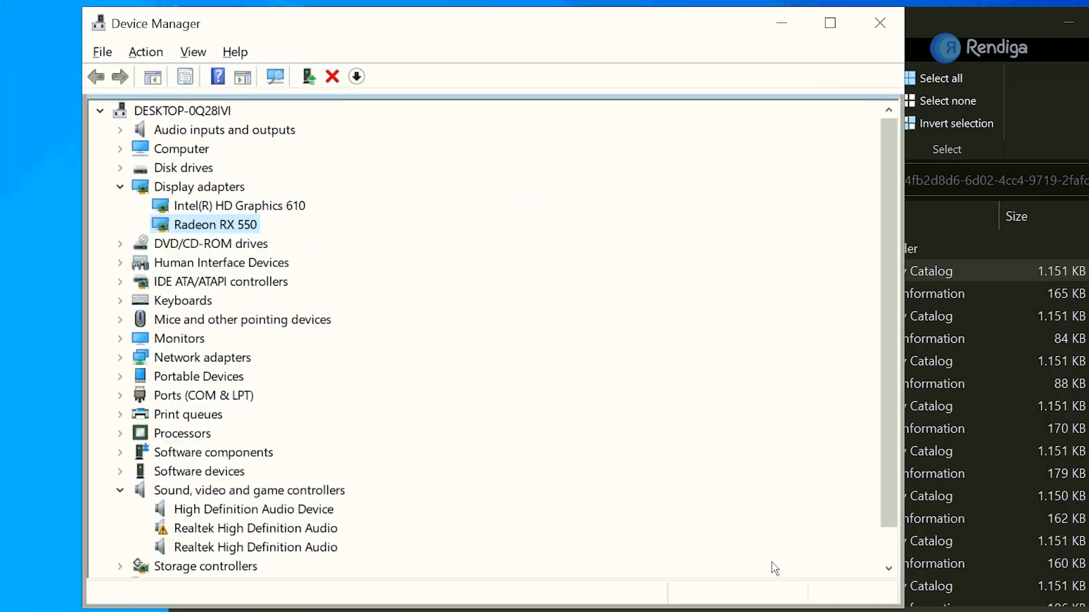